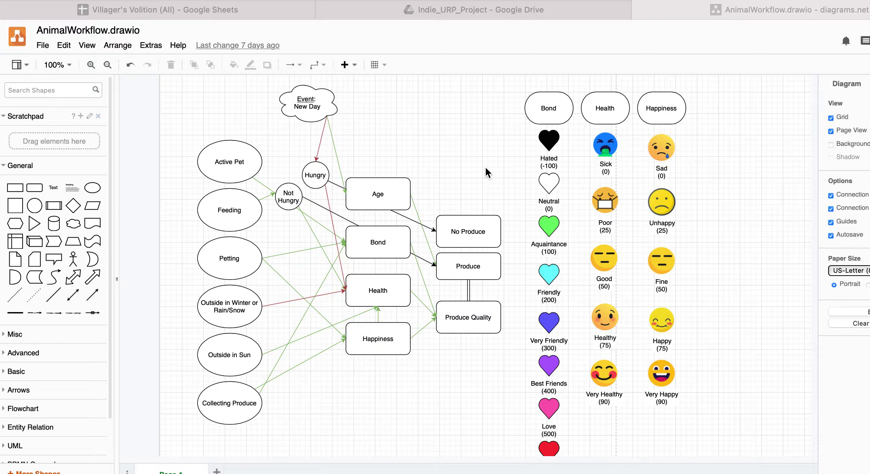
Step: Switch to the Villager's Volition (All) spreadsheet and examine the Actions/Occurences rows from Feed to Collect Produce
{"action": "left_click", "coordinate": [174, 12]}
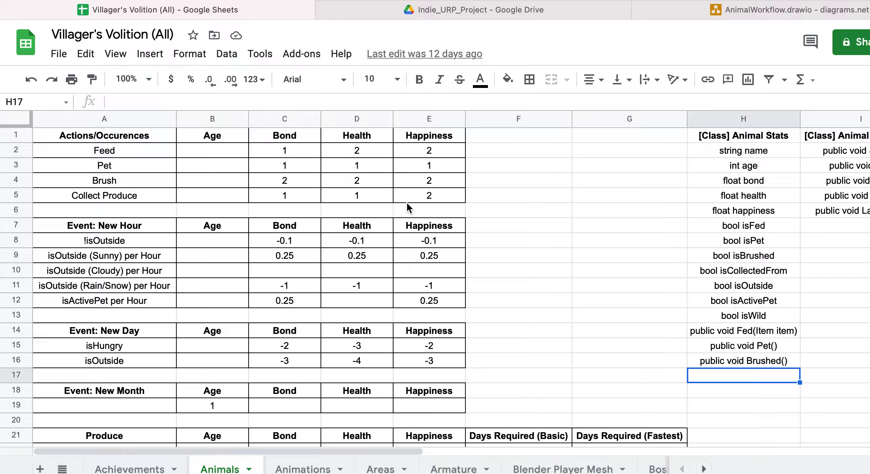
{"action": "scroll", "coordinate": [470, 254], "scroll_direction": "down", "scroll_amount": 1}
{"action": "scroll", "coordinate": [469, 254], "scroll_direction": "up", "scroll_amount": 1}
{"action": "left_click", "coordinate": [147, 156]}
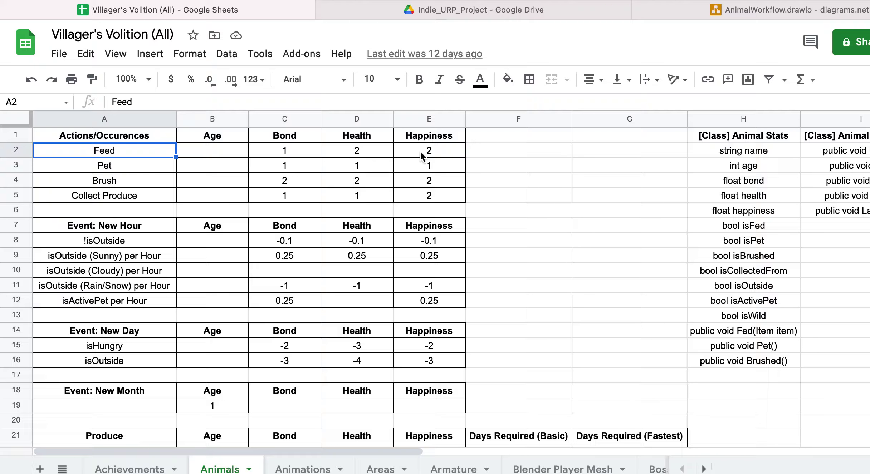
{"action": "left_click", "coordinate": [155, 167]}
{"action": "left_click", "coordinate": [130, 185]}
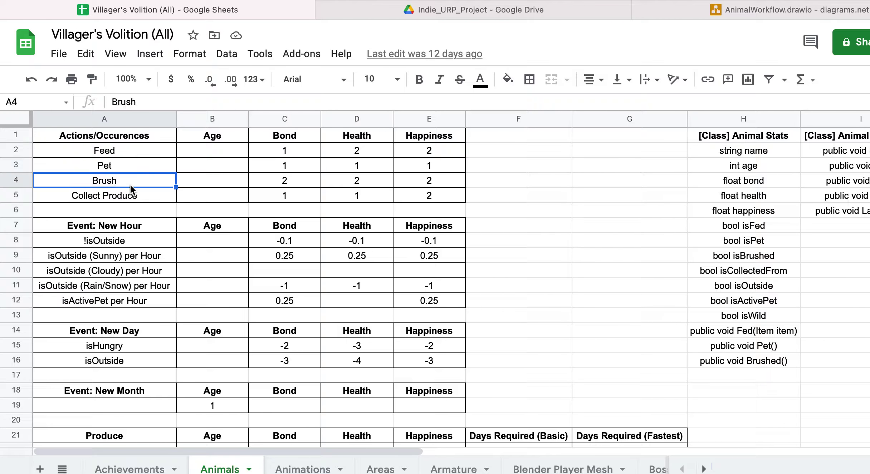
{"action": "left_click", "coordinate": [127, 198]}
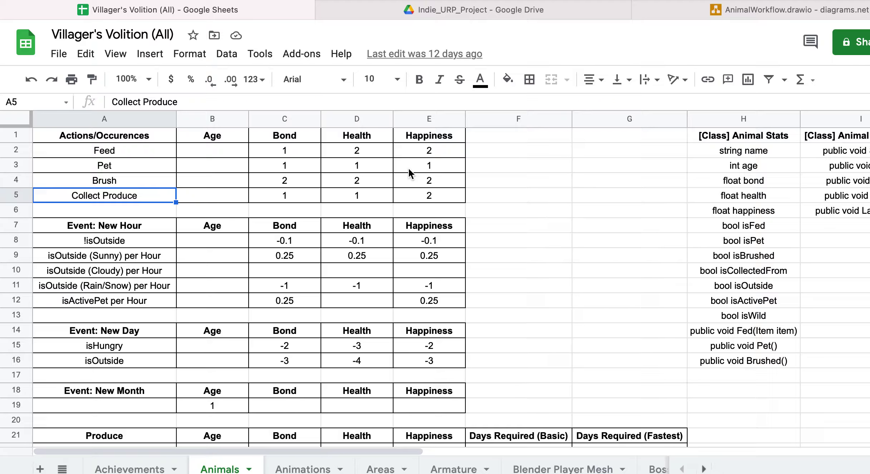
Step: Examine the Event: New Hour heading and its !isOutside and isOutside (Sunny) per Hour rows
{"action": "left_click", "coordinate": [135, 231]}
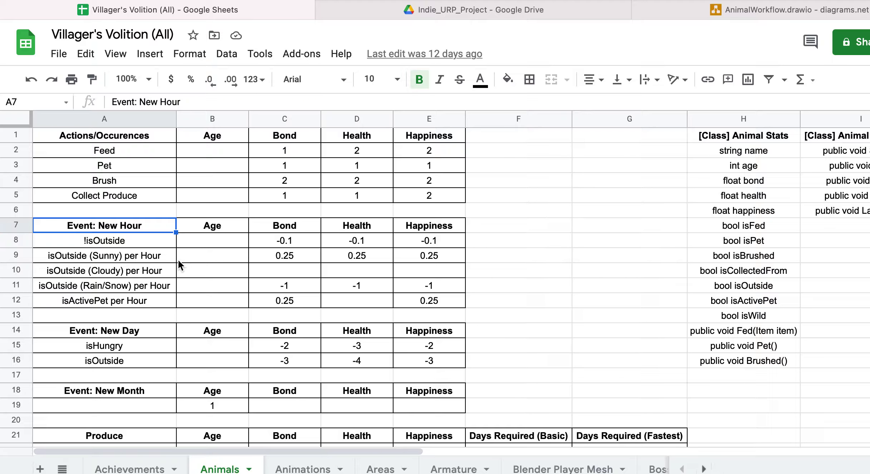
{"action": "left_click", "coordinate": [119, 242]}
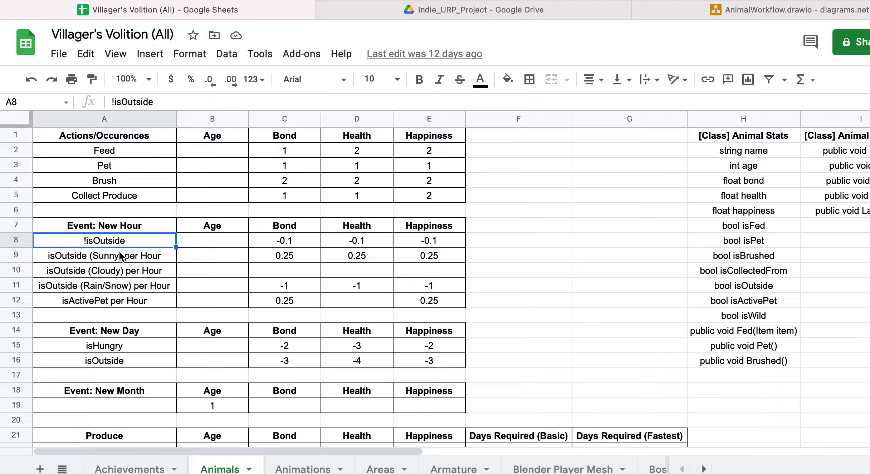
{"action": "left_click", "coordinate": [119, 250]}
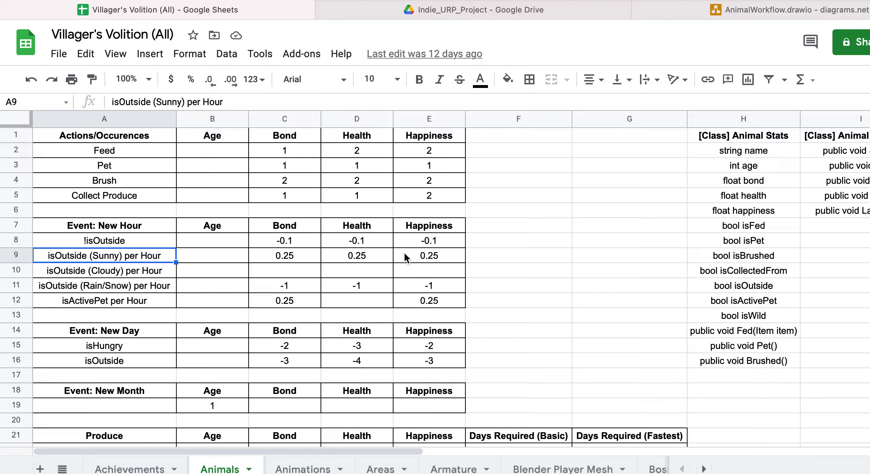
Step: Set the Bond, Health and Happiness values of the !isOutside row to -1 each
{"action": "left_click", "coordinate": [296, 242]}
{"action": "type", "text": "-1"}
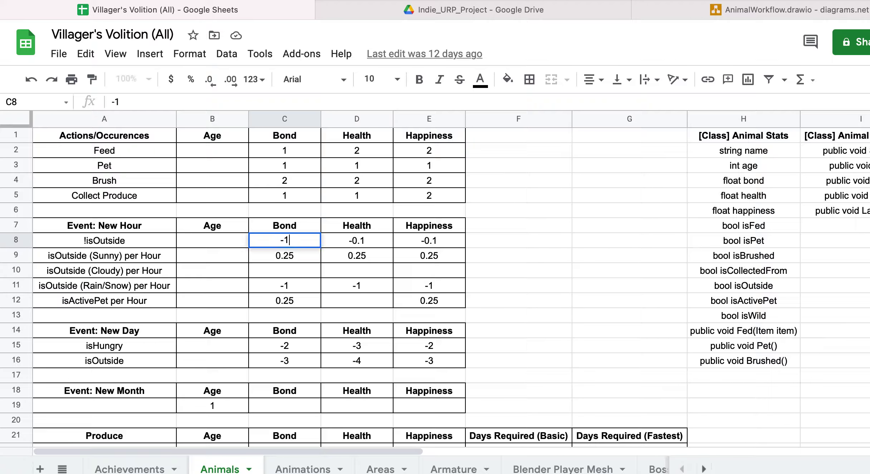
{"action": "key", "text": "Tab"}
{"action": "type", "text": "-1"}
{"action": "key", "text": "Tab"}
{"action": "type", "text": "-1"}
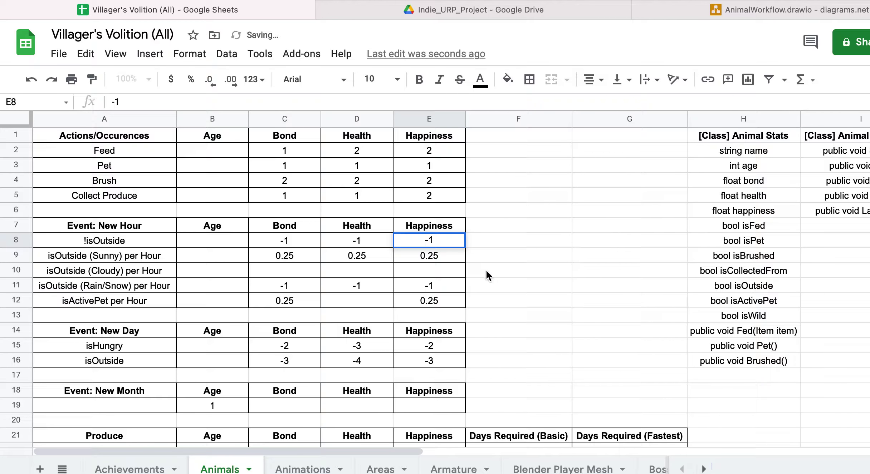
{"action": "left_click", "coordinate": [502, 262]}
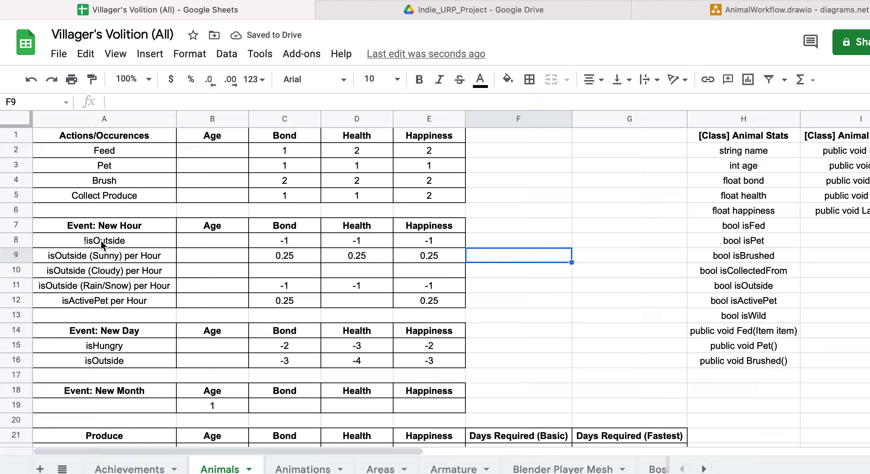
Step: Set the Happiness, Health and Bond values of the !isOutside row to -0.1 each
{"action": "key", "text": "Up"}
{"action": "key", "text": "Left"}
{"action": "type", "text": "-0.1"}
{"action": "key", "text": "Left"}
{"action": "type", "text": "-0.1"}
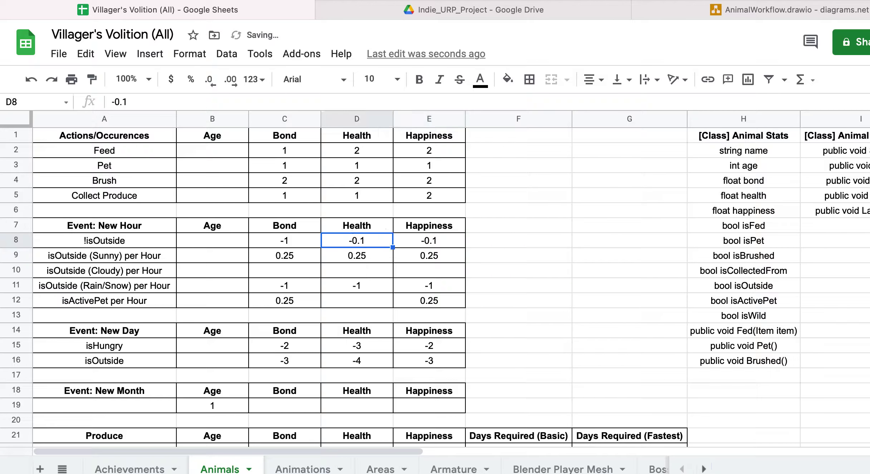
{"action": "key", "text": "Left"}
{"action": "type", "text": "-0.1"}
Step: Review the Event: New Hour table row by row, from !isOutside through the weather conditions to isActivePet per Hour
{"action": "left_click", "coordinate": [141, 230]}
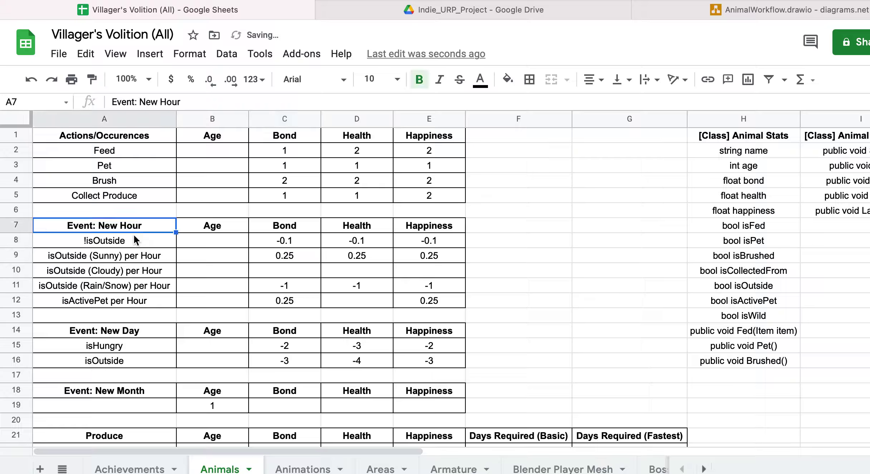
{"action": "left_click", "coordinate": [125, 239]}
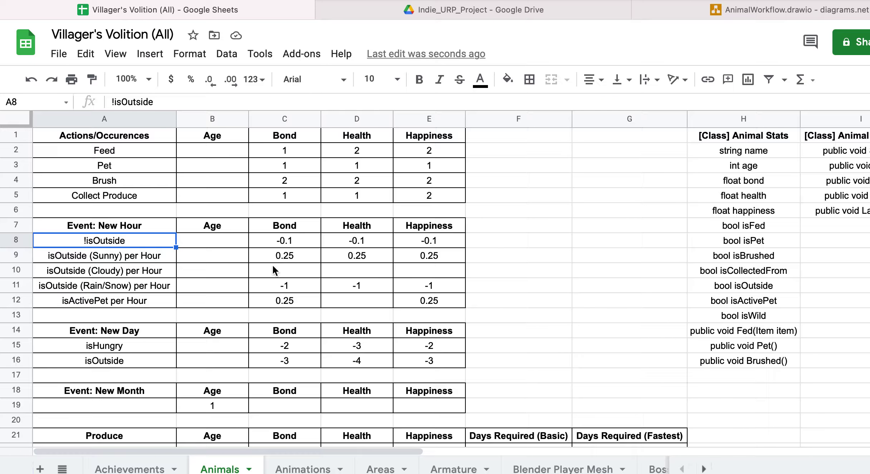
{"action": "left_click", "coordinate": [137, 254]}
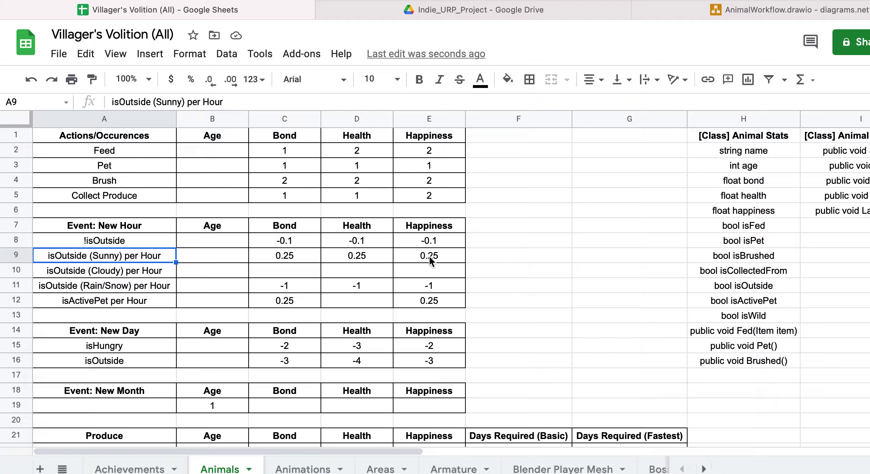
{"action": "left_click", "coordinate": [121, 272]}
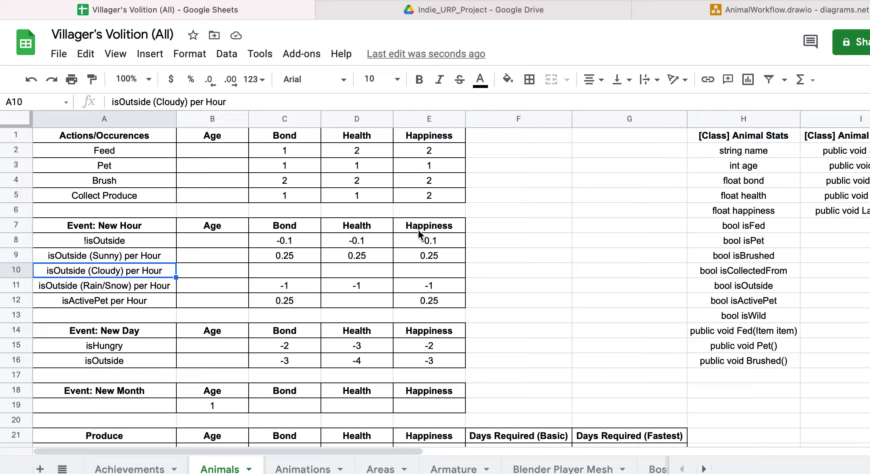
{"action": "left_click", "coordinate": [139, 290]}
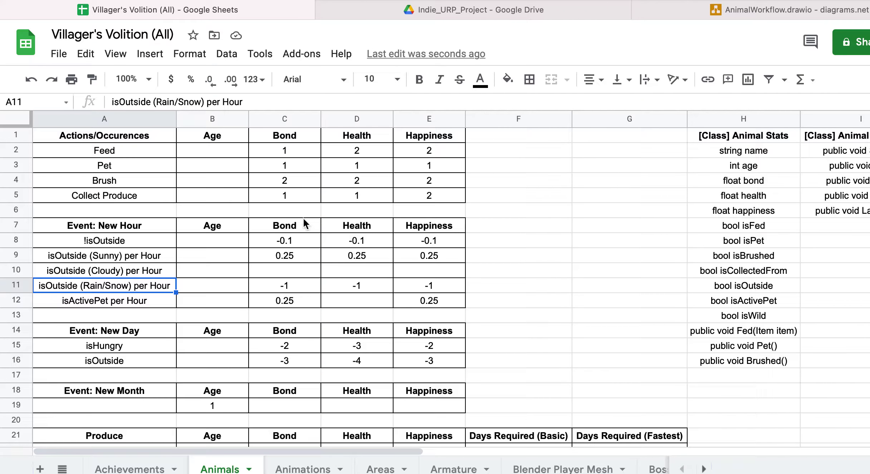
{"action": "left_click", "coordinate": [301, 285]}
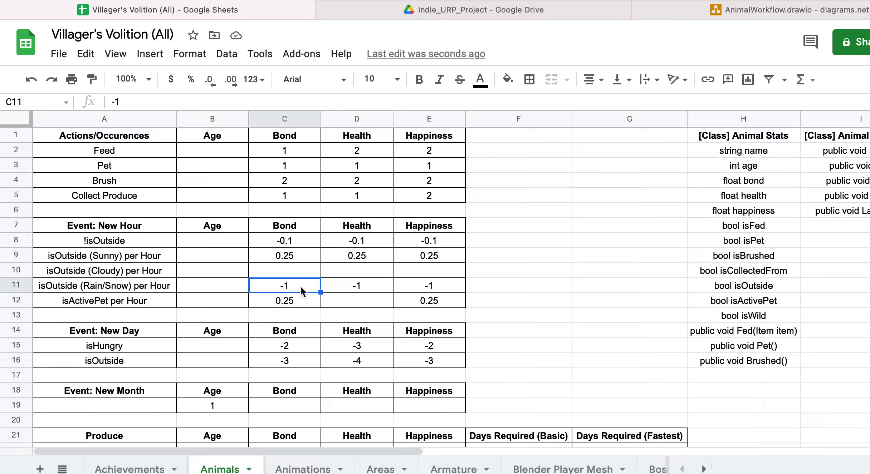
{"action": "left_click", "coordinate": [148, 287]}
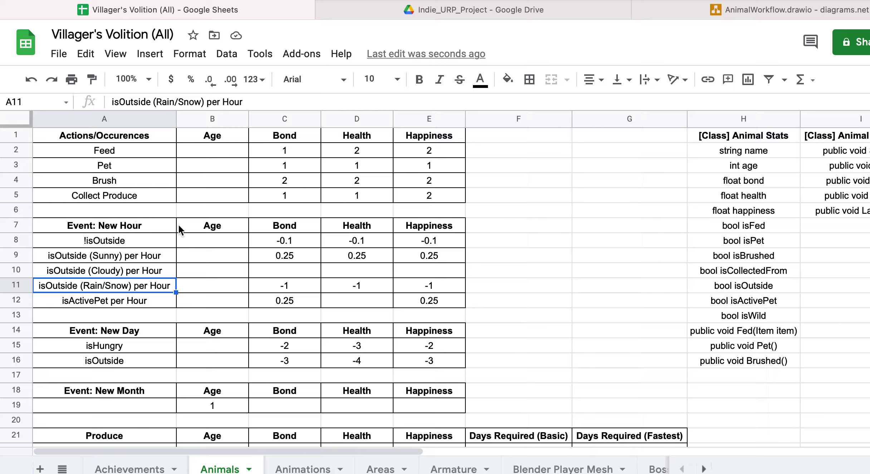
{"action": "left_click", "coordinate": [128, 300]}
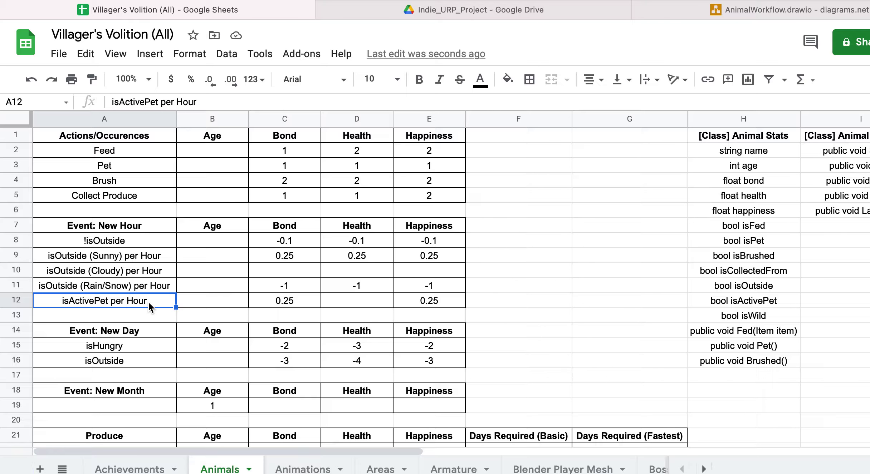
{"action": "left_click", "coordinate": [295, 302]}
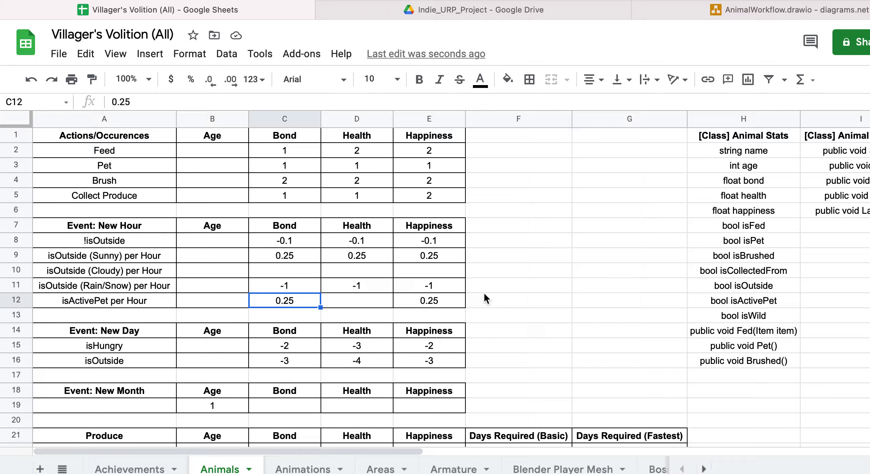
Step: Look over the Produce tiers, the Event: New Day rows and the Age value of the Event: New Month table
{"action": "scroll", "coordinate": [484, 292], "scroll_direction": "down", "scroll_amount": 5}
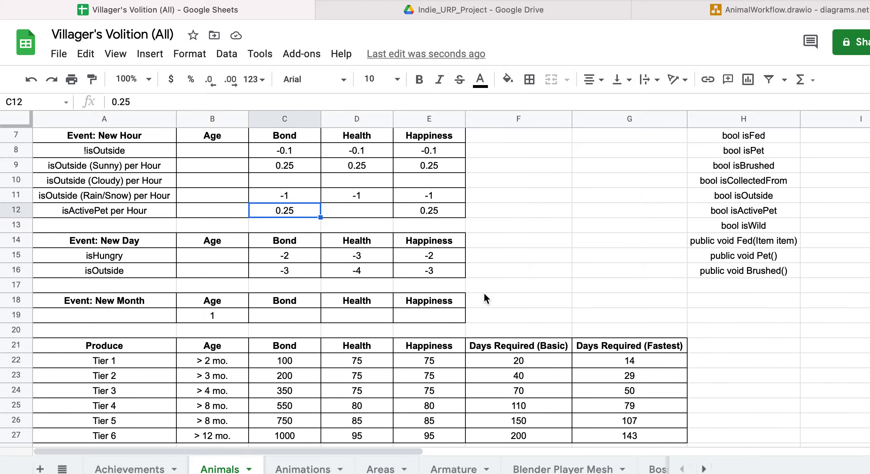
{"action": "scroll", "coordinate": [304, 274], "scroll_direction": "up", "scroll_amount": 3}
{"action": "scroll", "coordinate": [158, 300], "scroll_direction": "up", "scroll_amount": 2}
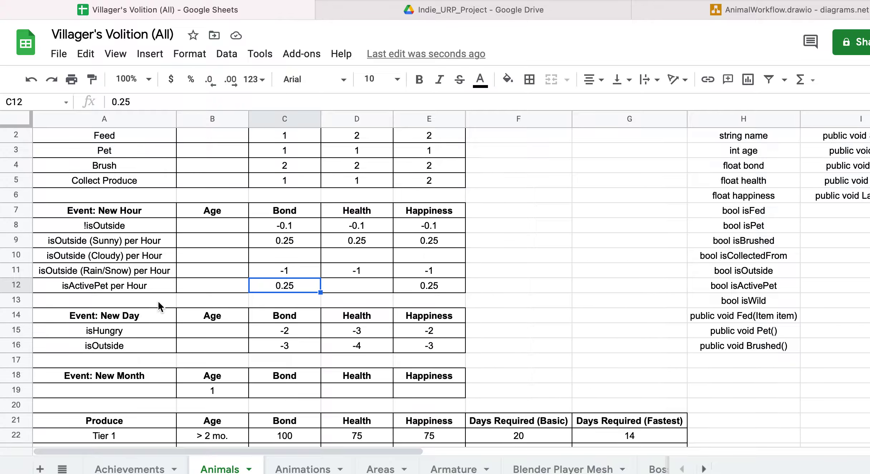
{"action": "left_click", "coordinate": [123, 345]}
{"action": "left_click", "coordinate": [138, 330]}
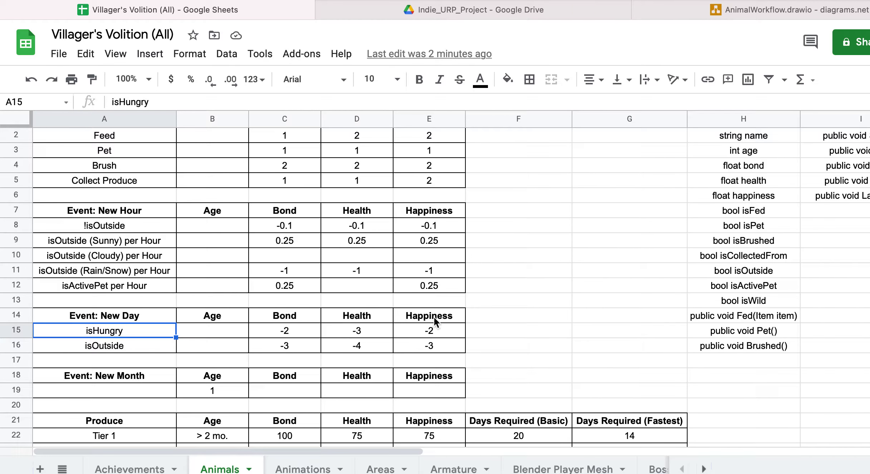
{"action": "left_click", "coordinate": [153, 377]}
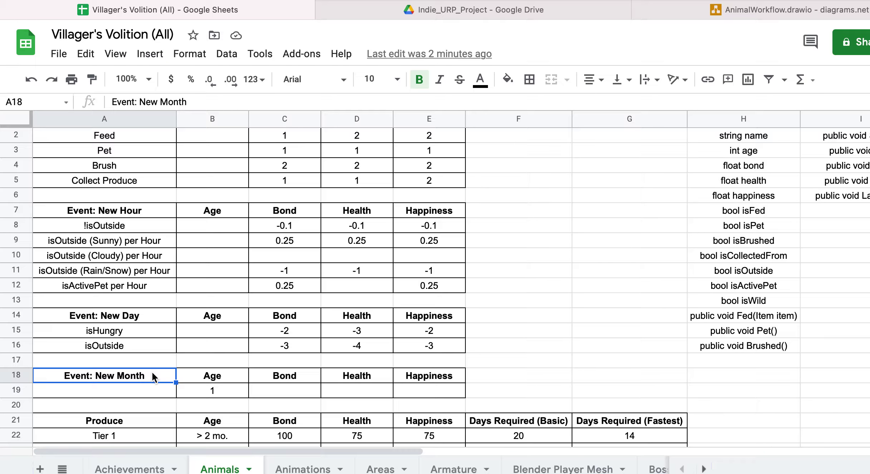
{"action": "left_click", "coordinate": [218, 392]}
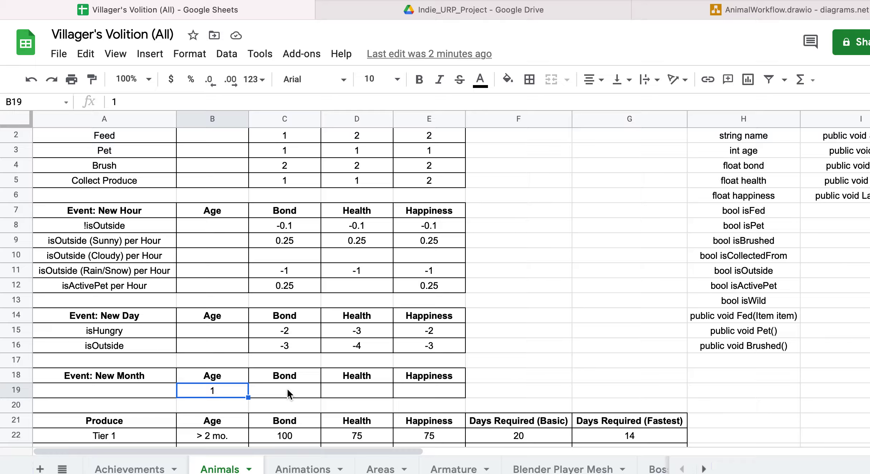
{"action": "scroll", "coordinate": [382, 273], "scroll_direction": "up", "scroll_amount": 1}
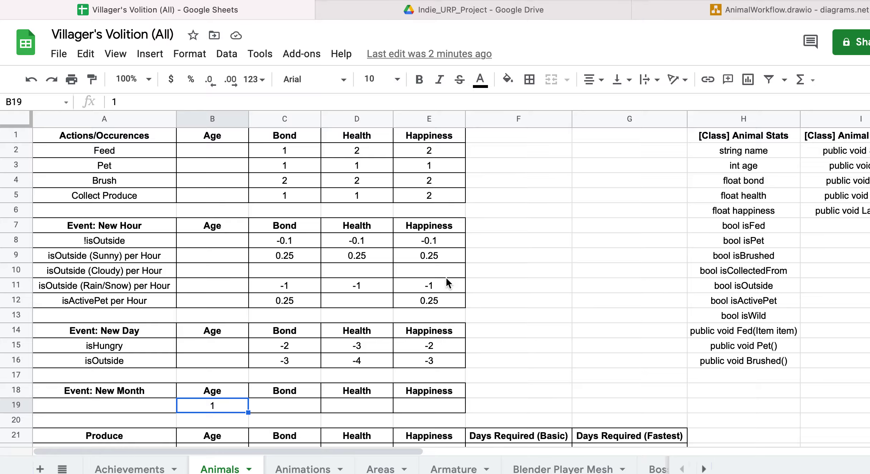
Step: Examine the Animal Stats class column, going through its name, age and float stat variables
{"action": "scroll", "coordinate": [446, 276], "scroll_direction": "right", "scroll_amount": 5}
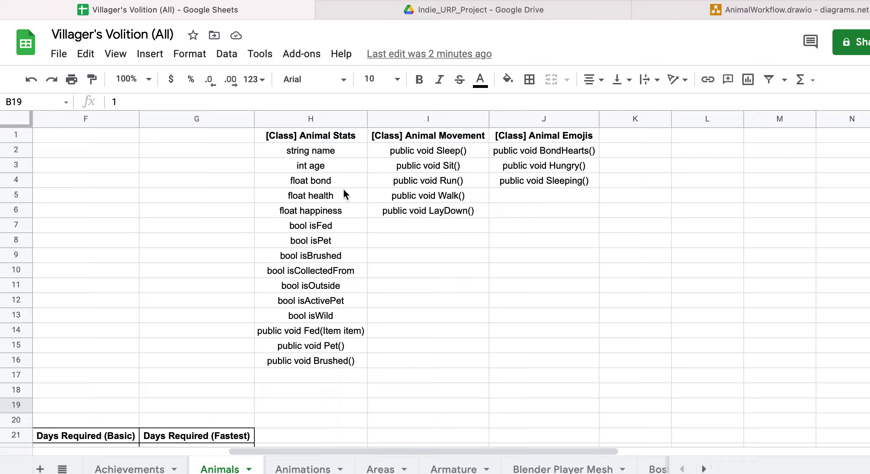
{"action": "left_click", "coordinate": [336, 151]}
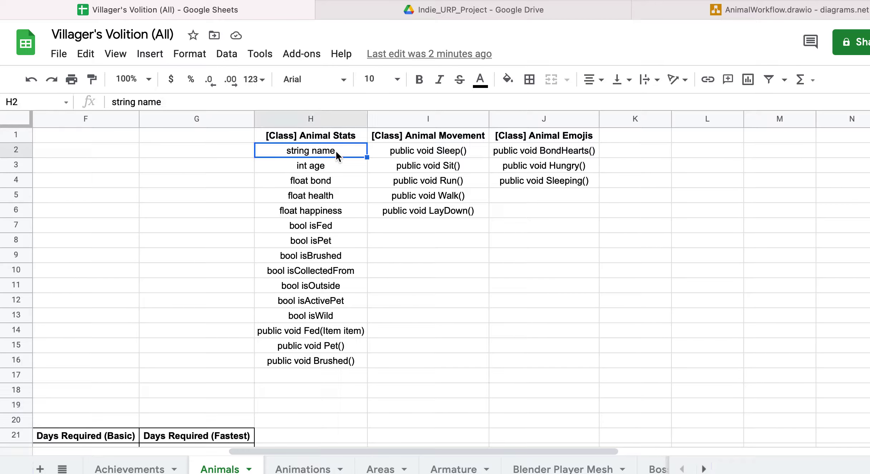
{"action": "left_click", "coordinate": [326, 168]}
{"action": "key", "text": "Down"}
{"action": "key", "text": "Down"}
{"action": "key", "text": "Down"}
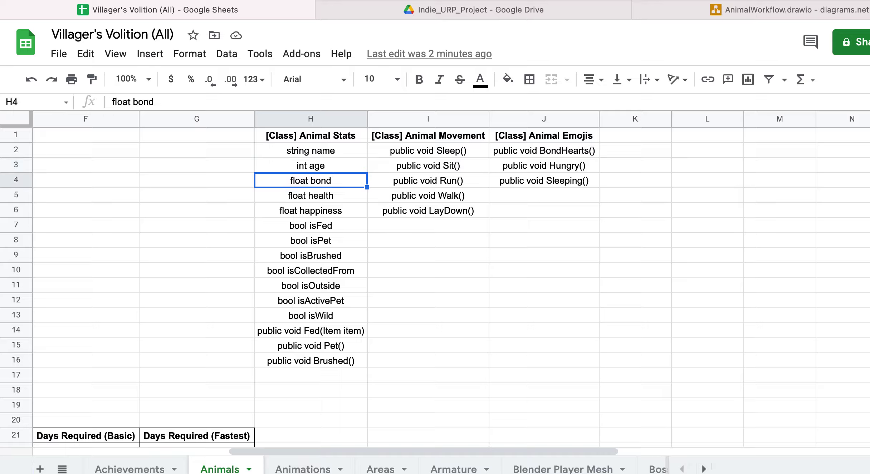
Step: Go through the bool variables of the Animal Stats class, including isFed, isPet, isBrushed, isCollectedFrom and isOutside
{"action": "left_click", "coordinate": [311, 226]}
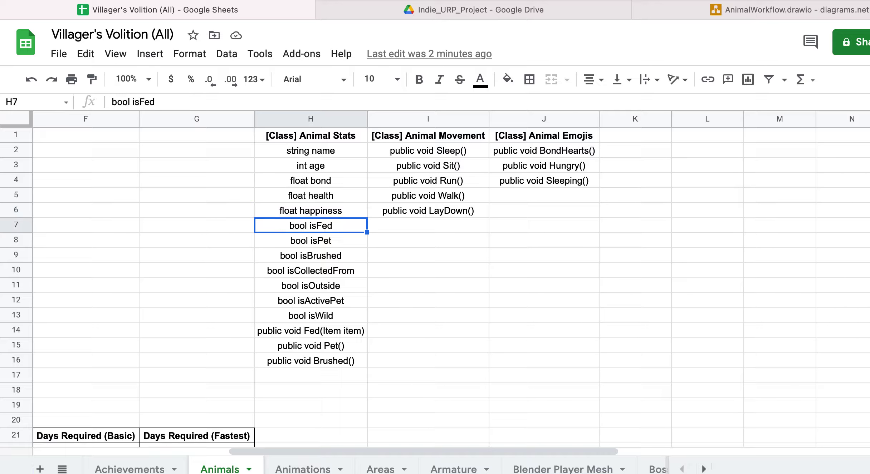
{"action": "left_click", "coordinate": [311, 240]}
{"action": "left_click", "coordinate": [311, 226]}
{"action": "key", "text": "Down"}
{"action": "key", "text": "Down"}
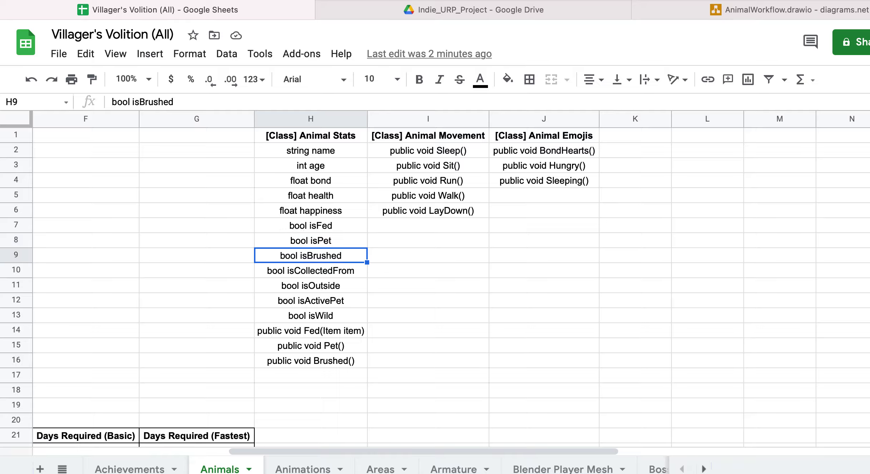
{"action": "key", "text": "Down"}
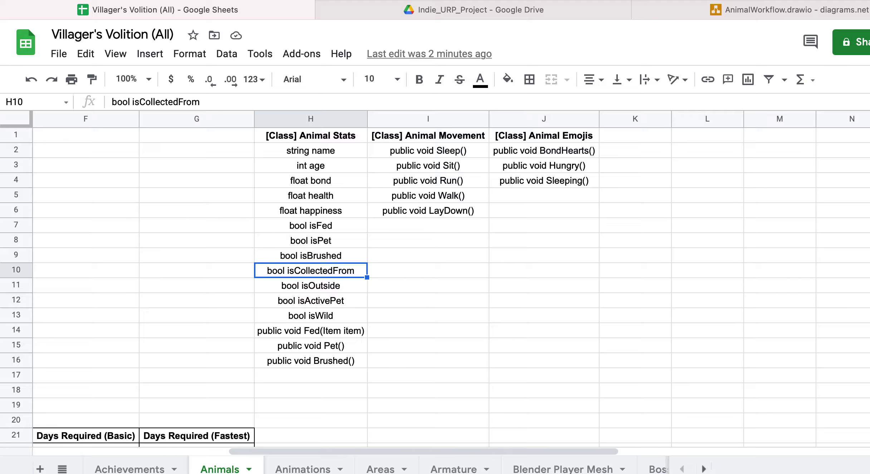
{"action": "key", "text": "Down"}
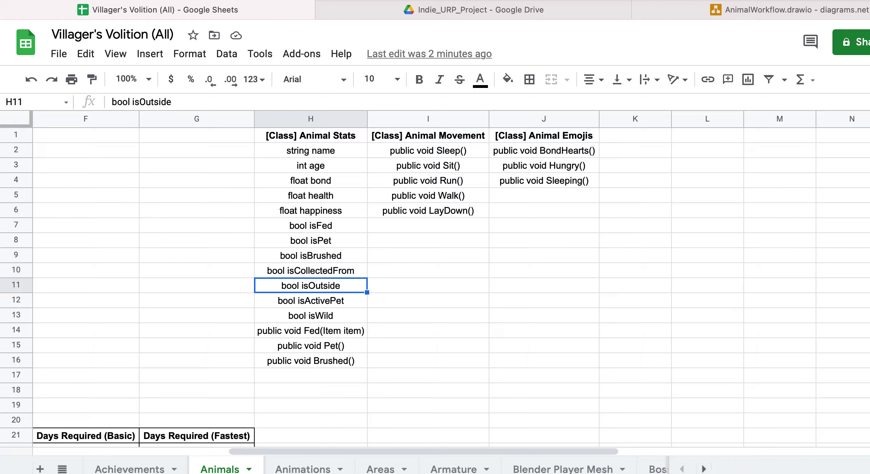
{"action": "key", "text": "Down"}
{"action": "key", "text": "Up"}
{"action": "key", "text": "Up"}
{"action": "key", "text": "Up"}
{"action": "key", "text": "Up"}
{"action": "key", "text": "Up"}
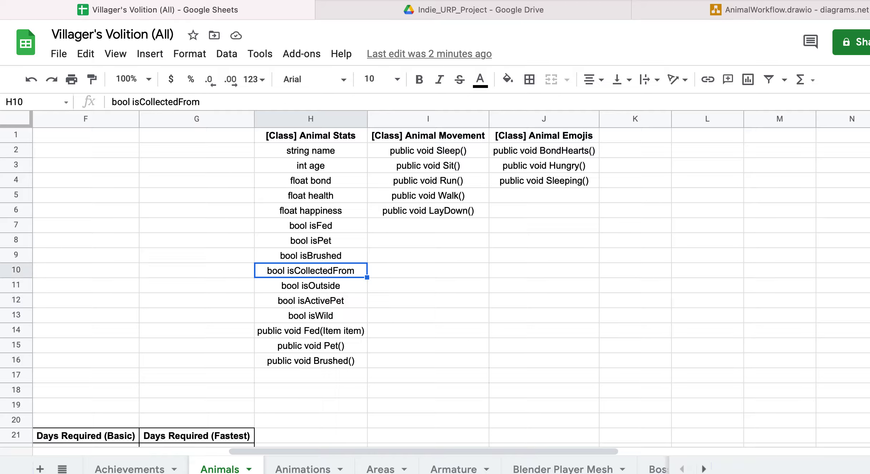
Step: Go back from the Animal Stats class to the Bond column of the Event: New Hour table
{"action": "key", "text": "Down"}
{"action": "key", "text": "Down"}
{"action": "key", "text": "Down"}
{"action": "key", "text": "Left"}
{"action": "key", "text": "Left"}
{"action": "key", "text": "Left"}
{"action": "key", "text": "Left"}
{"action": "key", "text": "Left"}
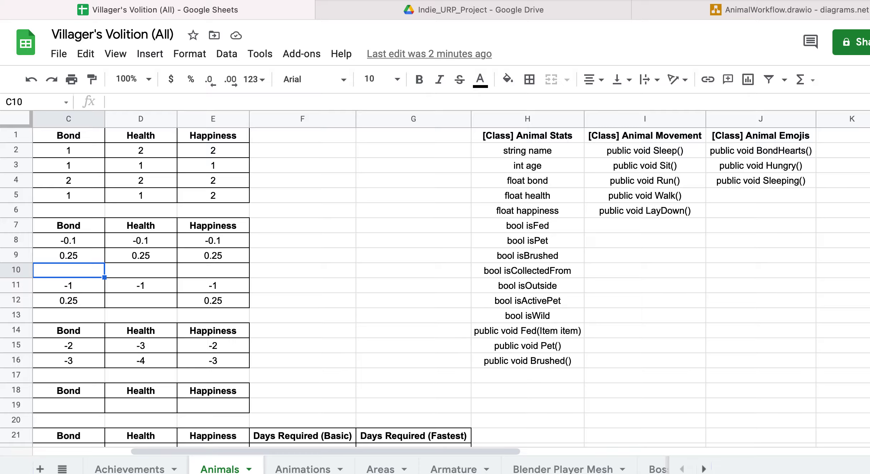
Step: Return to the Animal Stats class column and go over its bool variables from isCollectedFrom back up to isFed
{"action": "key", "text": "Right"}
{"action": "key", "text": "Right"}
{"action": "key", "text": "Right"}
{"action": "key", "text": "Right"}
{"action": "key", "text": "Right"}
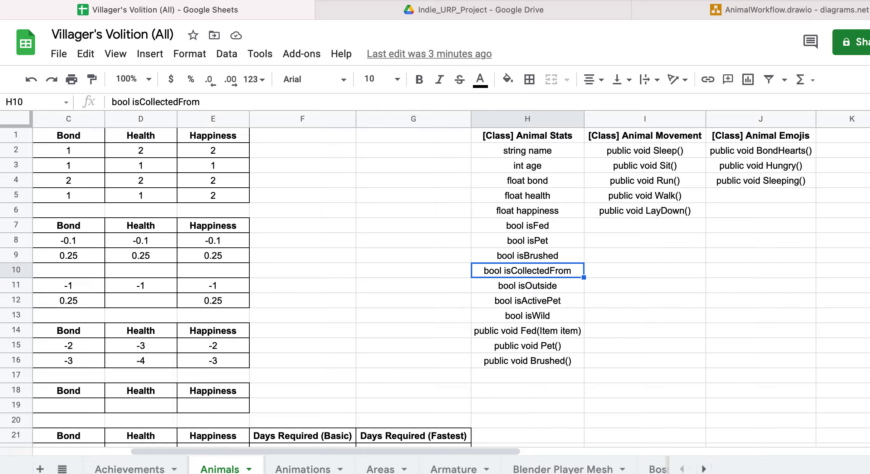
{"action": "key", "text": "Up"}
{"action": "key", "text": "Up"}
{"action": "key", "text": "Up"}
{"action": "key", "text": "Up"}
{"action": "key", "text": "Down"}
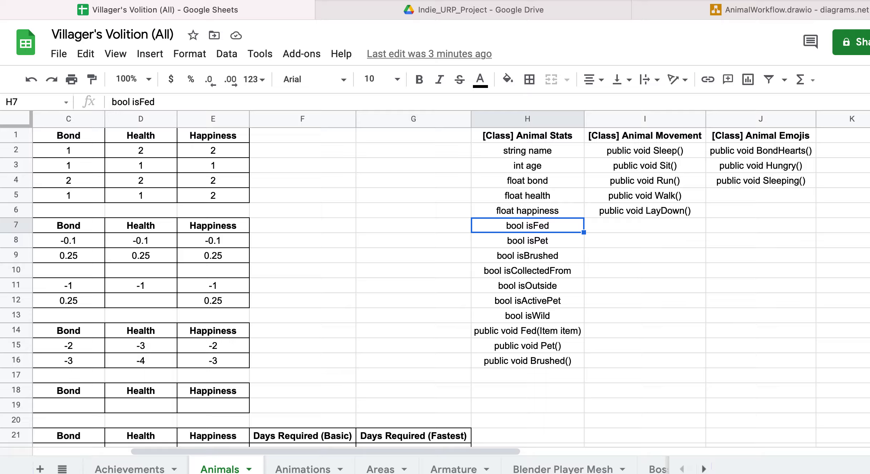
Step: Examine the isOutside and isActivePet variables and the Fed, Pet and Brushed methods of the Animal Stats class
{"action": "left_click", "coordinate": [532, 285]}
{"action": "left_click_drag", "start_coordinate": [531, 287], "coordinate": [525, 305]}
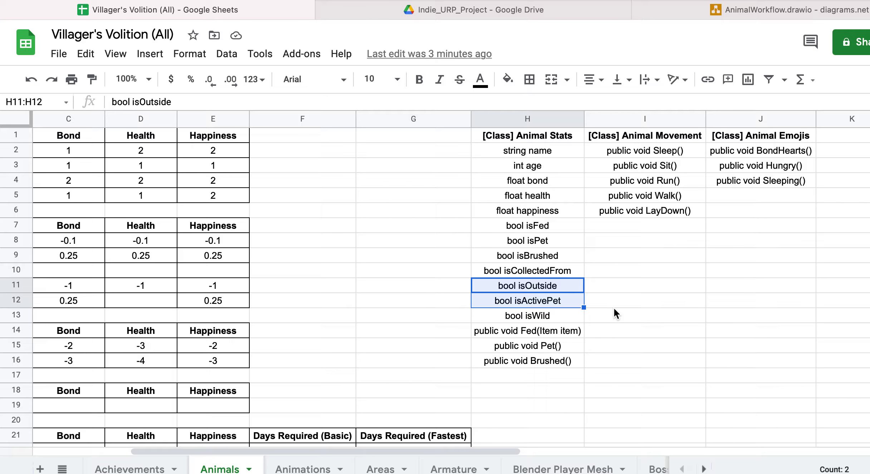
{"action": "left_click_drag", "start_coordinate": [530, 331], "coordinate": [529, 358]}
{"action": "left_click", "coordinate": [537, 346]}
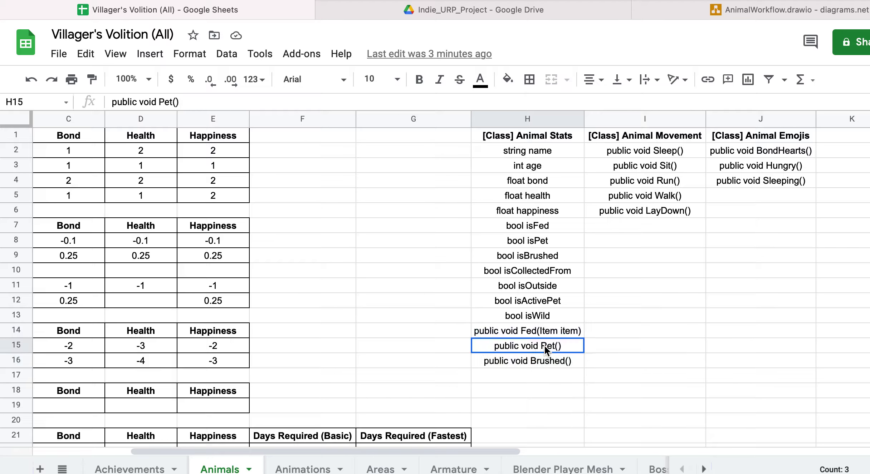
{"action": "left_click", "coordinate": [543, 361]}
{"action": "left_click", "coordinate": [609, 303]}
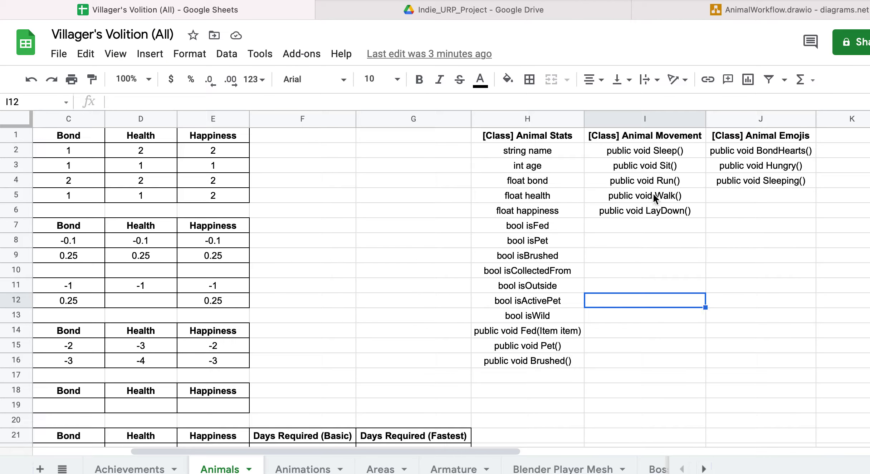
Step: Look over the Animal Movement and Animal Emojis class columns, including the Sleep method and the Animal Movement heading
{"action": "left_click_drag", "start_coordinate": [659, 121], "coordinate": [733, 121]}
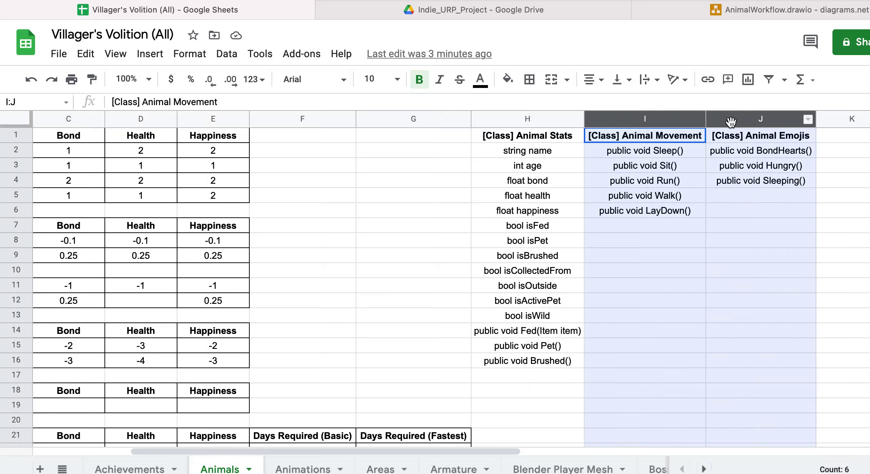
{"action": "left_click", "coordinate": [660, 154]}
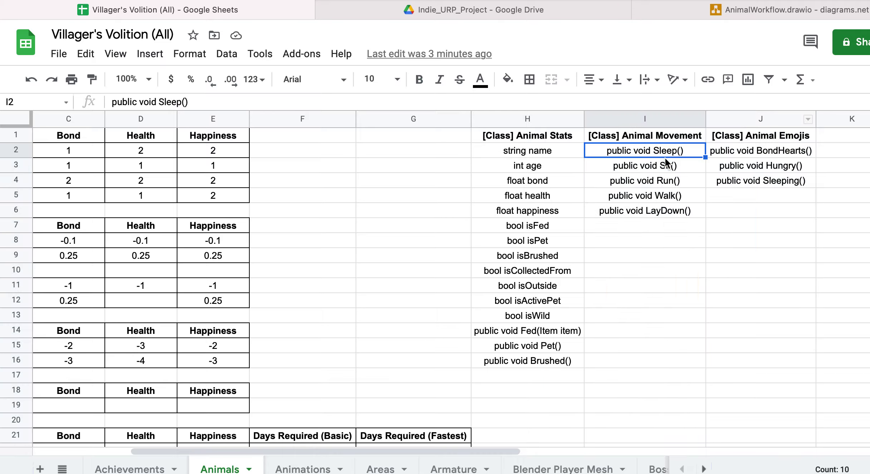
{"action": "left_click", "coordinate": [645, 136]}
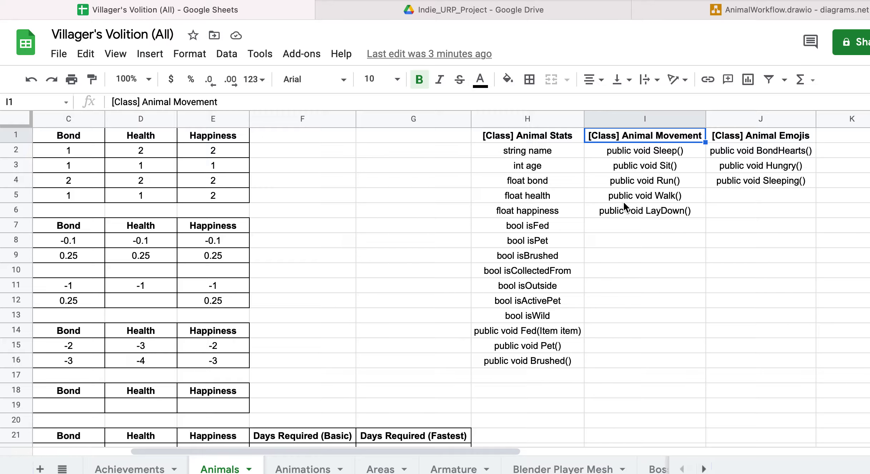
Step: Switch from the Animals sheet to the AnimalWorkflow.drawio diagram and look over its flowchart and the Bond, Health and Happiness levels
{"action": "scroll", "coordinate": [623, 202], "scroll_direction": "left", "scroll_amount": 5}
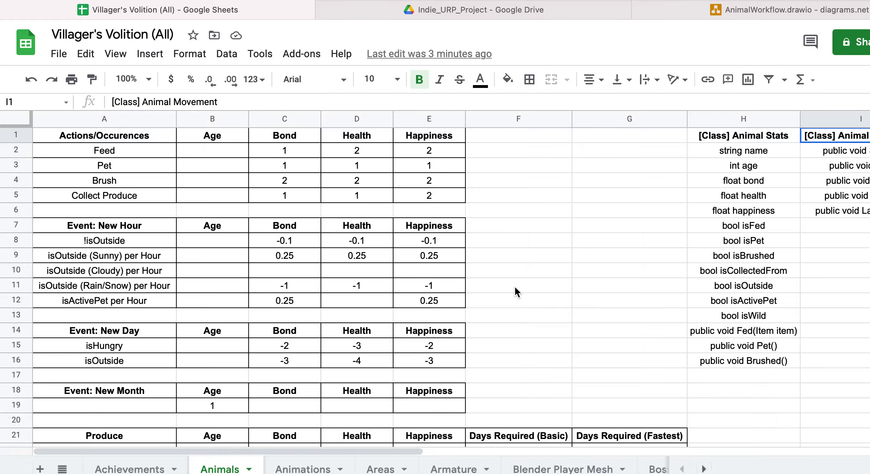
{"action": "scroll", "coordinate": [515, 288], "scroll_direction": "down", "scroll_amount": 4}
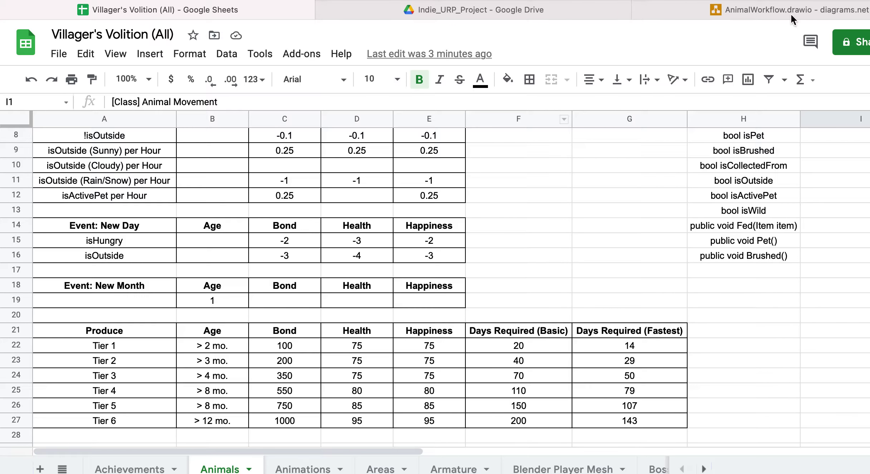
{"action": "left_click", "coordinate": [776, 9]}
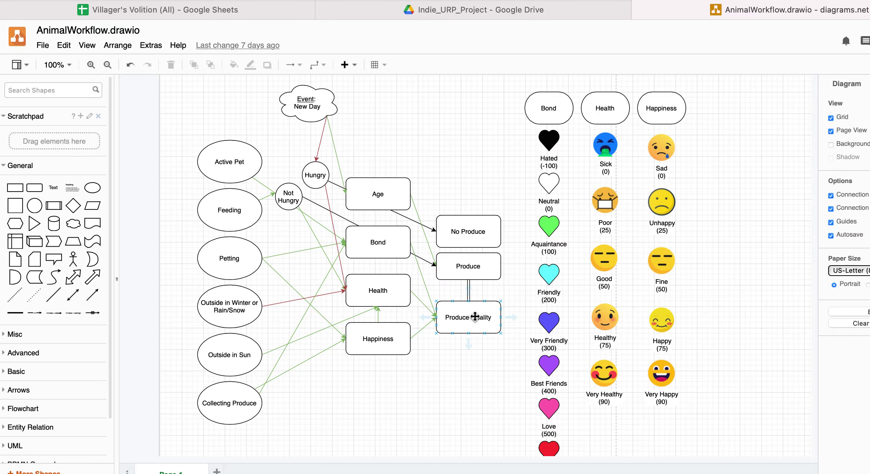
{"action": "left_click", "coordinate": [528, 330]}
{"action": "scroll", "coordinate": [528, 327], "scroll_direction": "up", "scroll_amount": 2}
{"action": "scroll", "coordinate": [528, 327], "scroll_direction": "down", "scroll_amount": 5}
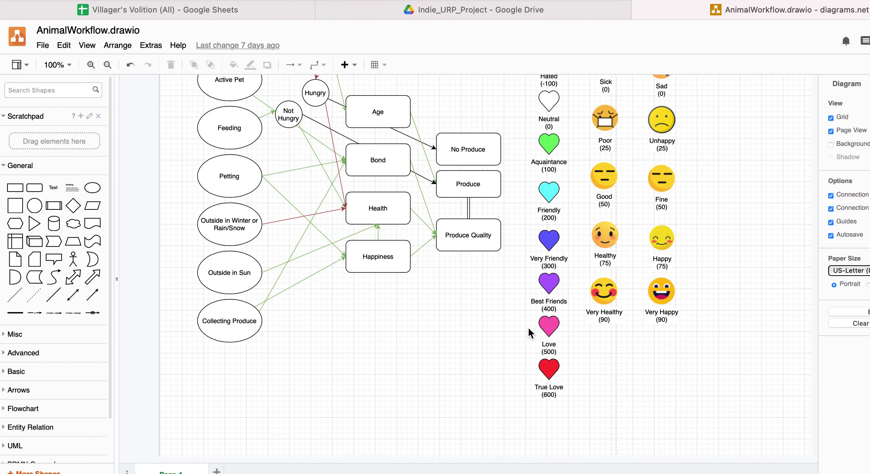
{"action": "scroll", "coordinate": [528, 327], "scroll_direction": "up", "scroll_amount": 3}
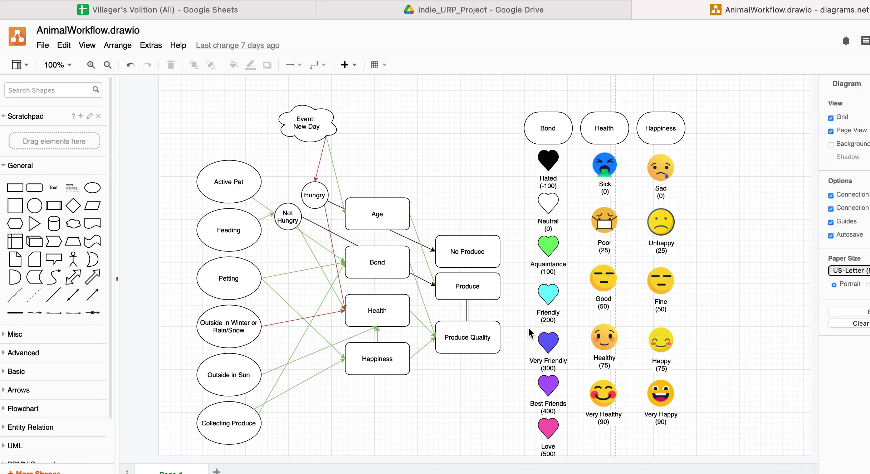
Step: Return to the Villager's Volition spreadsheet and examine the Tier 1 age, bond, health and happiness requirements in the Produce table
{"action": "left_click", "coordinate": [186, 11]}
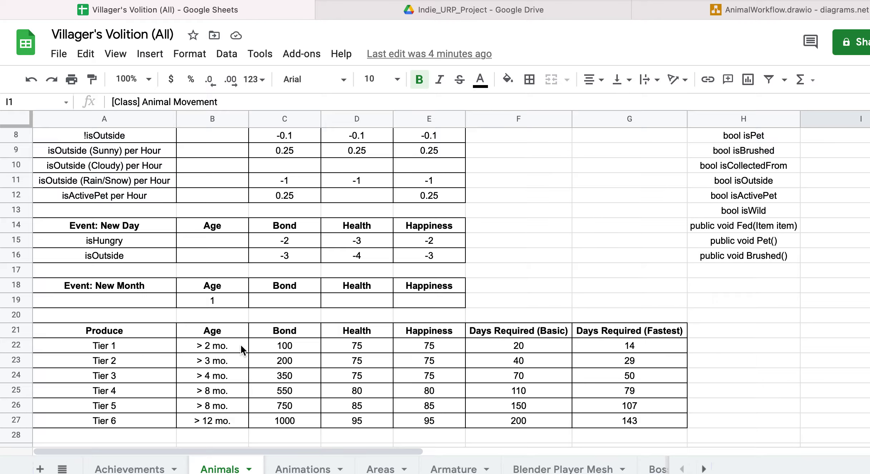
{"action": "left_click", "coordinate": [271, 344]}
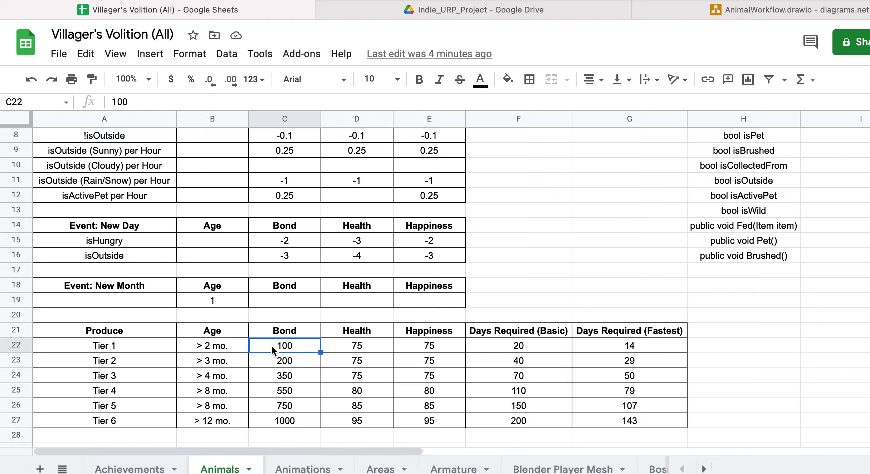
{"action": "left_click", "coordinate": [226, 346]}
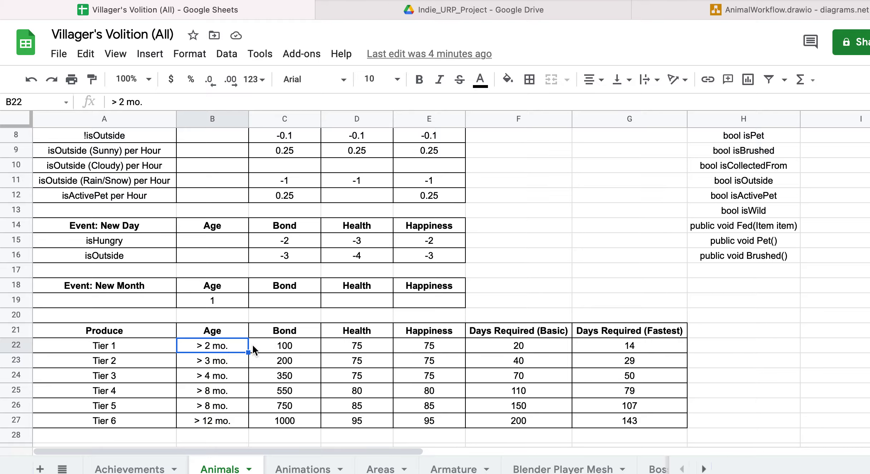
{"action": "left_click_drag", "start_coordinate": [279, 343], "coordinate": [421, 344]}
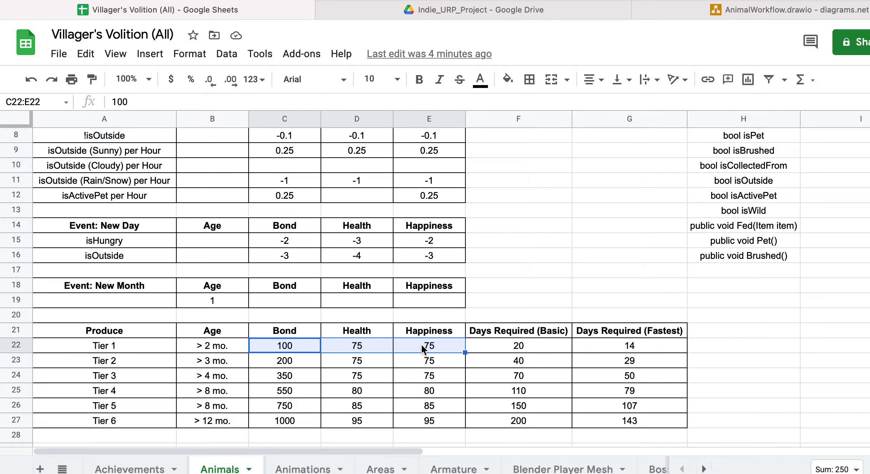
{"action": "left_click", "coordinate": [137, 342]}
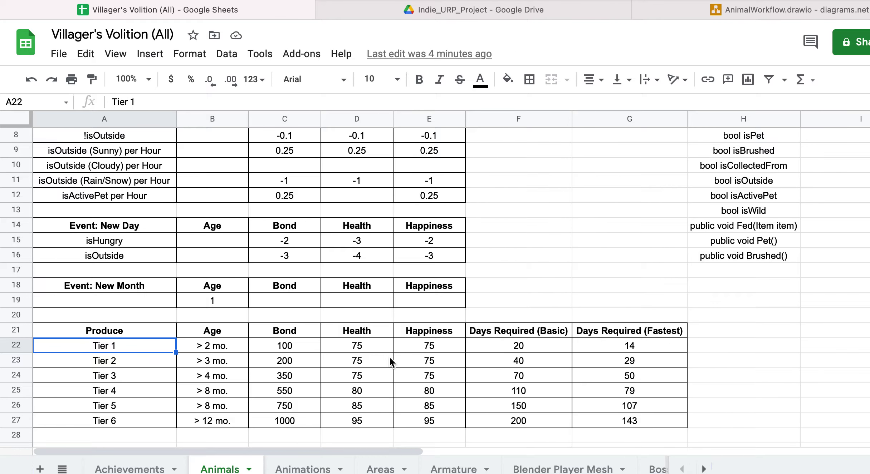
Step: Examine the Tier 2 age and bond requirements and the Tier 3 age requirement in the Produce table
{"action": "left_click", "coordinate": [225, 362]}
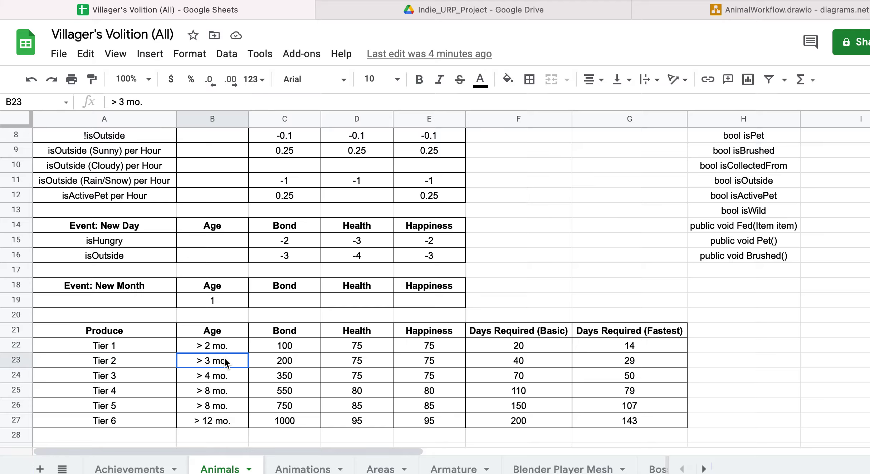
{"action": "left_click", "coordinate": [286, 363]}
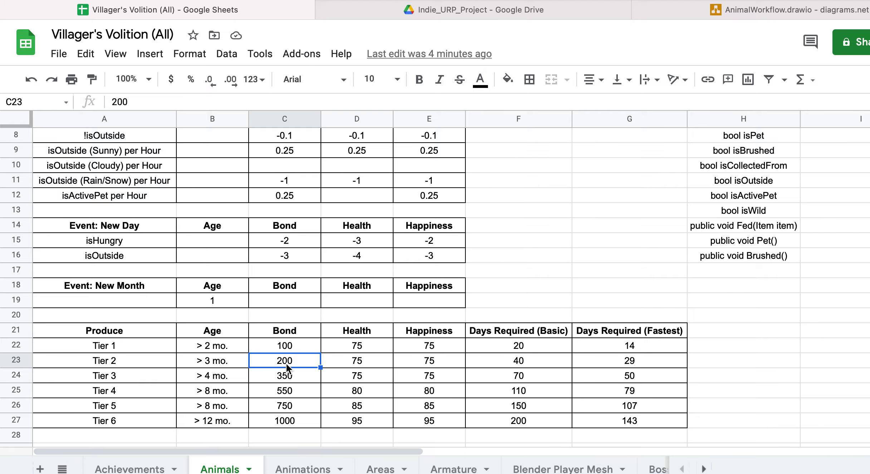
{"action": "left_click", "coordinate": [236, 377]}
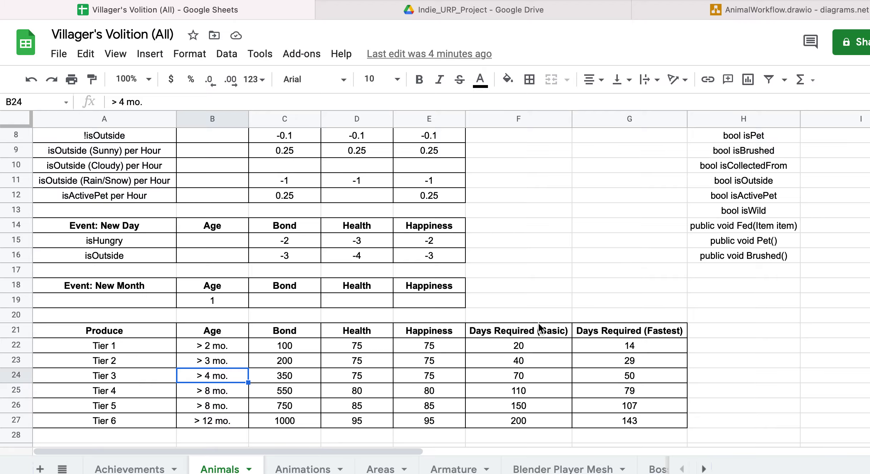
Step: Inspect the Days Required (Basic) column and its Tier 1 formula, checking it against the Bond values of the Actions/Occurences table
{"action": "left_click_drag", "start_coordinate": [531, 328], "coordinate": [523, 416]}
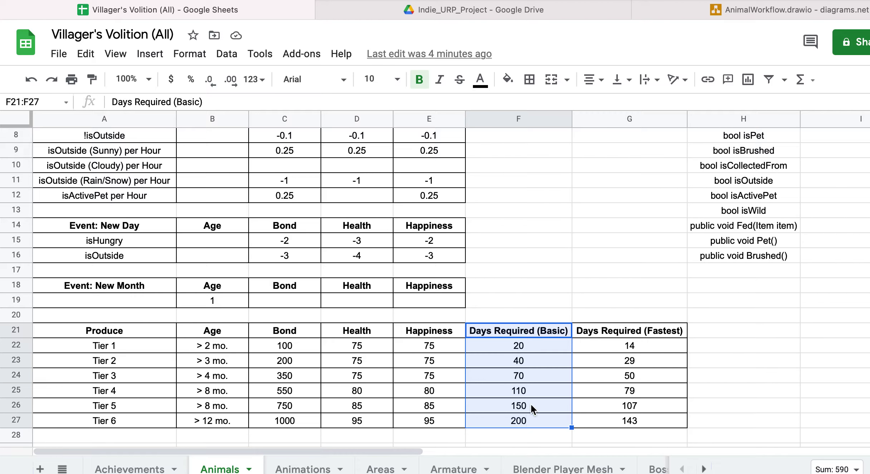
{"action": "left_click", "coordinate": [541, 344]}
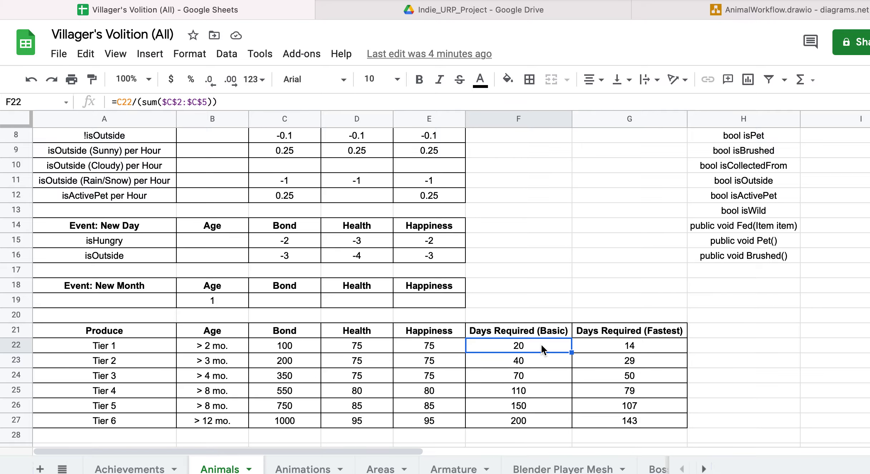
{"action": "scroll", "coordinate": [541, 344], "scroll_direction": "up", "scroll_amount": 2}
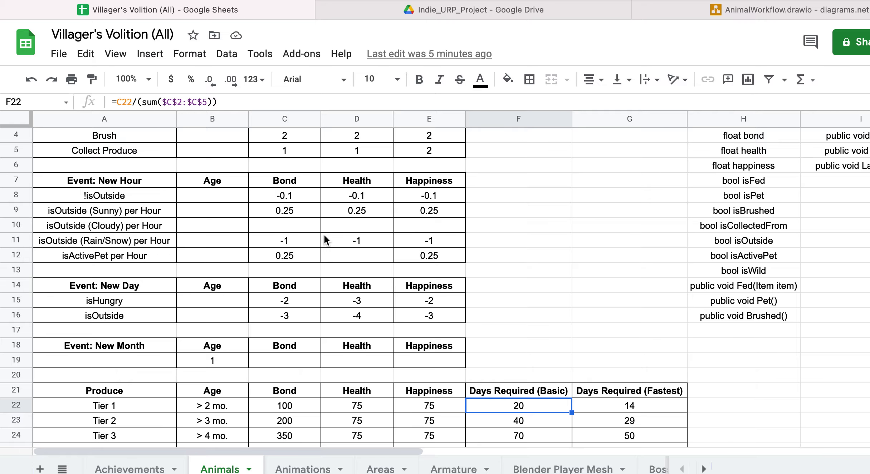
{"action": "scroll", "coordinate": [326, 240], "scroll_direction": "up", "scroll_amount": 2}
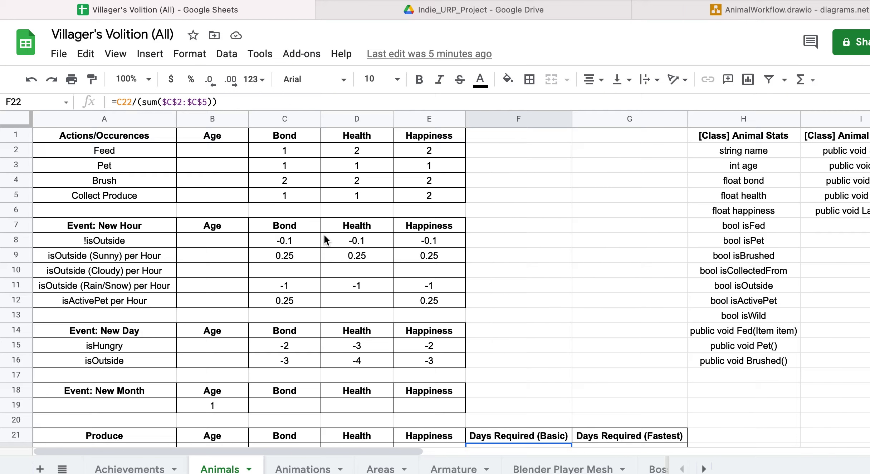
{"action": "scroll", "coordinate": [325, 239], "scroll_direction": "down", "scroll_amount": 2}
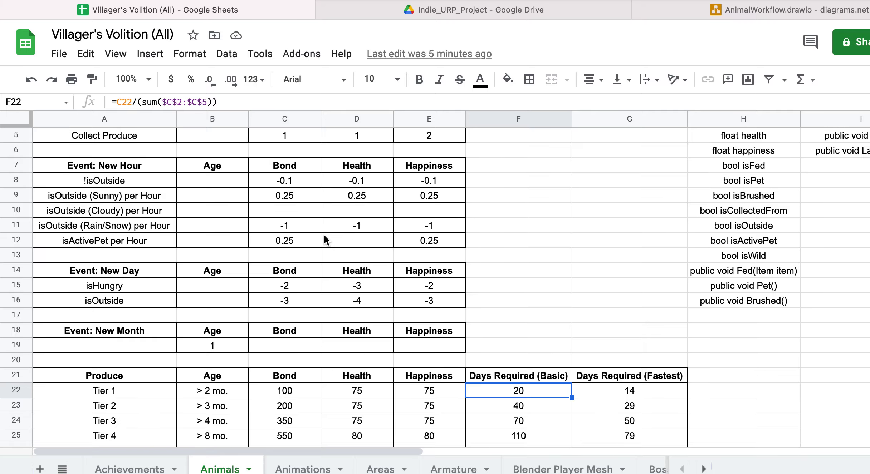
{"action": "scroll", "coordinate": [325, 236], "scroll_direction": "down", "scroll_amount": 2}
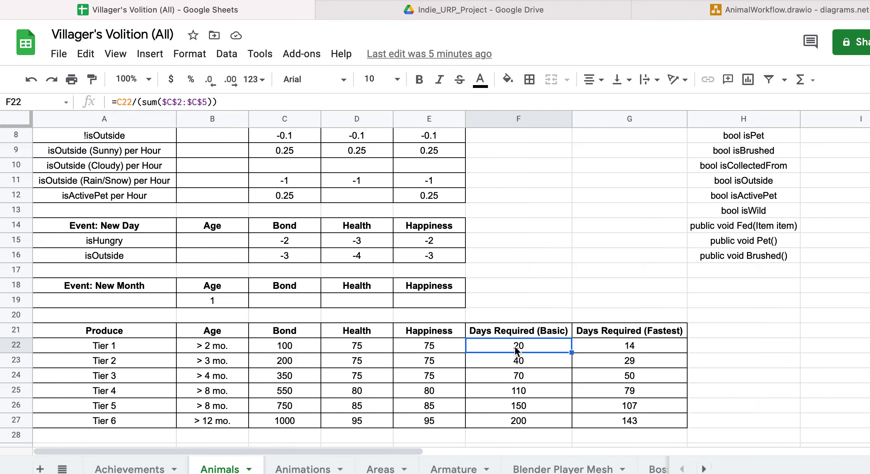
Step: Go through Days Required (Basic) from Tier 1 to Tier 6, and go to the Days Required (Fastest) column heading
{"action": "left_click_drag", "start_coordinate": [516, 350], "coordinate": [509, 417]}
{"action": "left_click", "coordinate": [510, 418]}
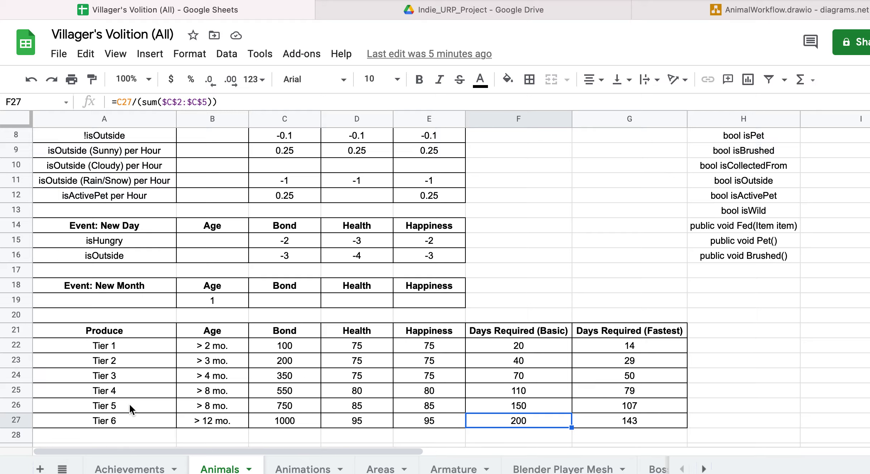
{"action": "left_click", "coordinate": [113, 418]}
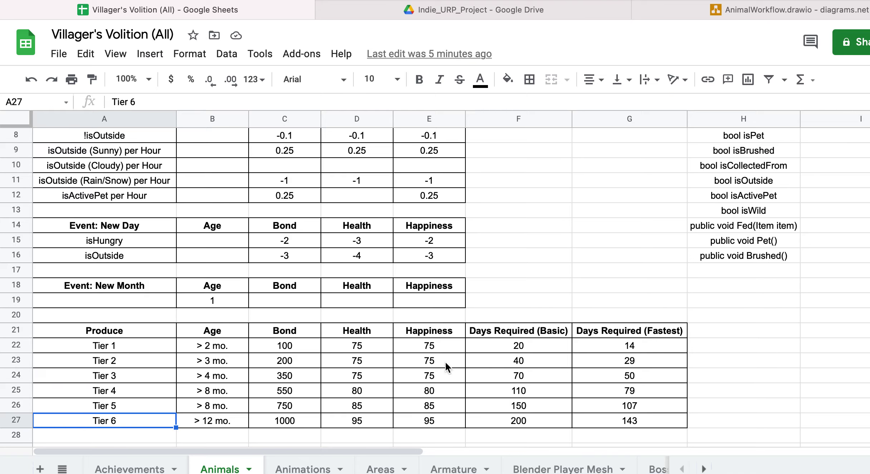
{"action": "left_click", "coordinate": [645, 337]}
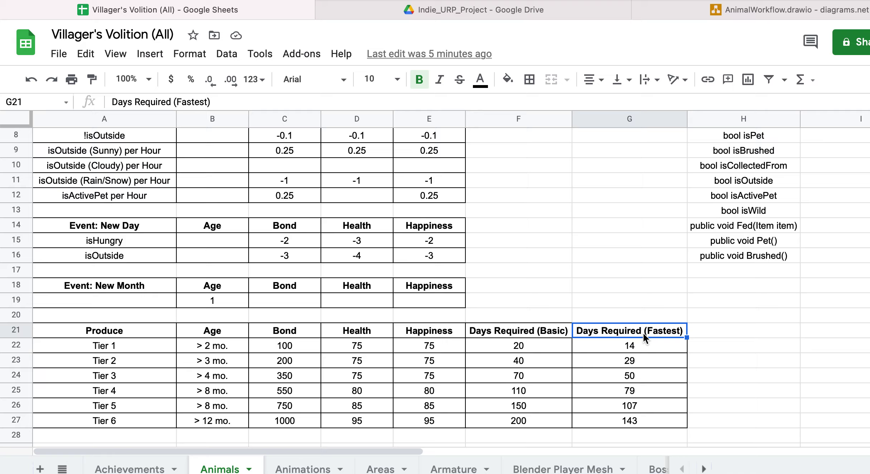